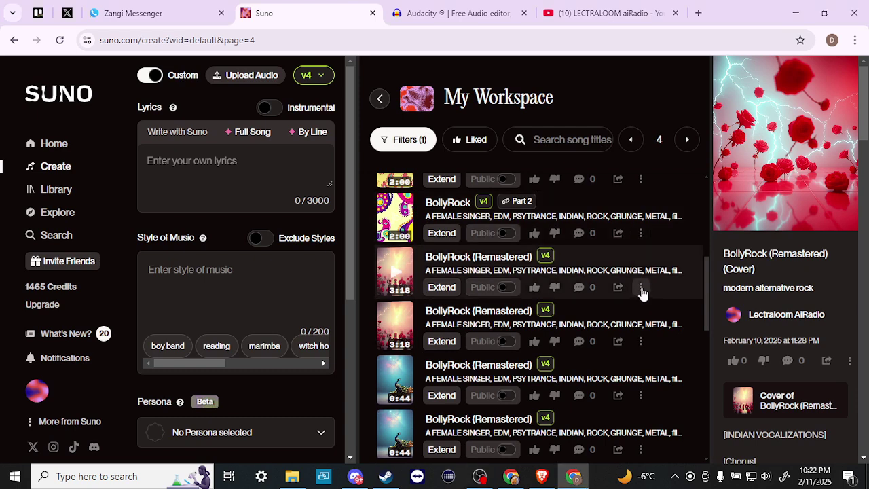
Open and then dismiss the options menu for the 3:18 BollyRock (Remastered) song
click(640, 288)
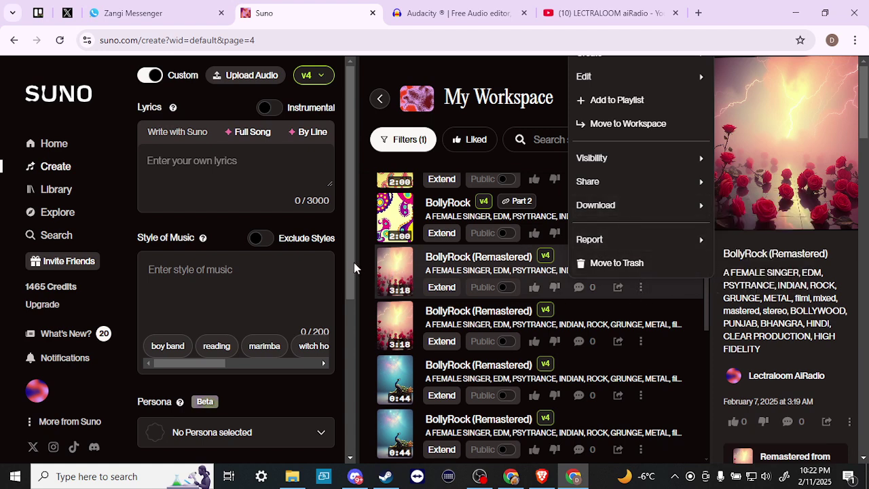
click(470, 283)
Reopen the BollyRock (Remastered) options to view Create > Cover Song, then close them
scroll(475, 284, down, 1)
scroll(475, 283, up, 3)
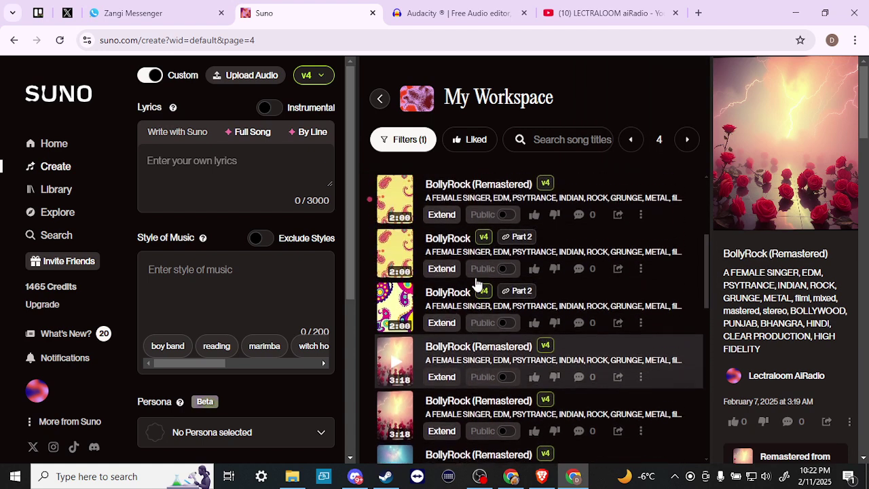
click(640, 417)
mouse_move(615, 190)
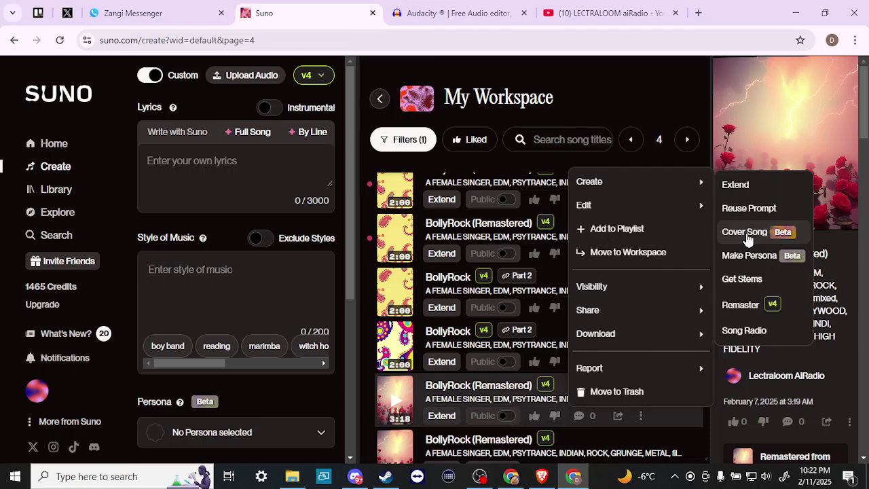
click(626, 158)
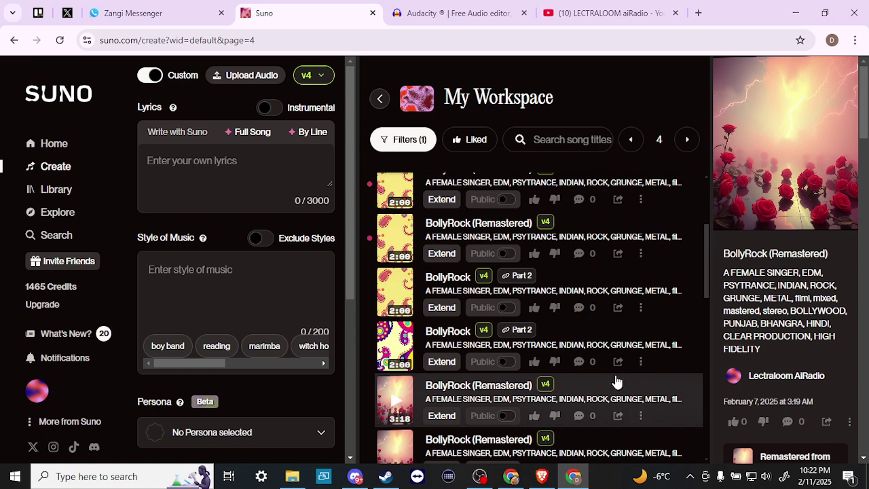
scroll(608, 369, down, 1)
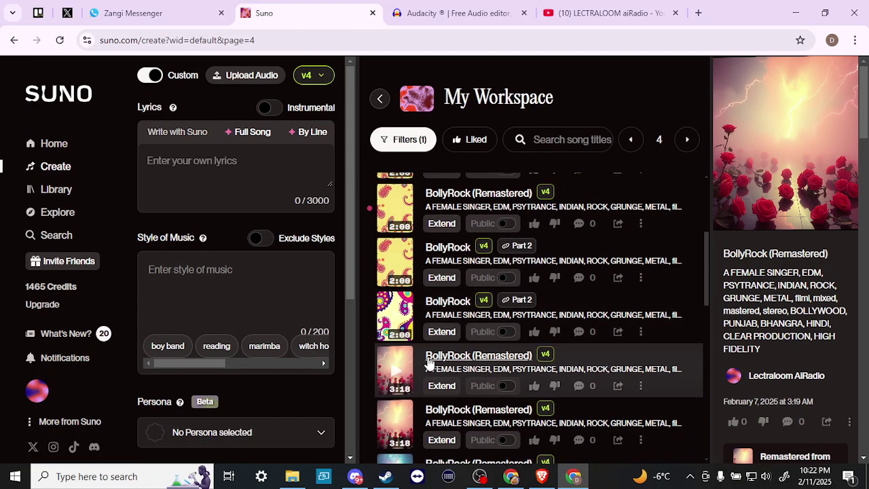
Play the 3:18 BollyRock (Remastered) track and pause it at 0:16
click(396, 371)
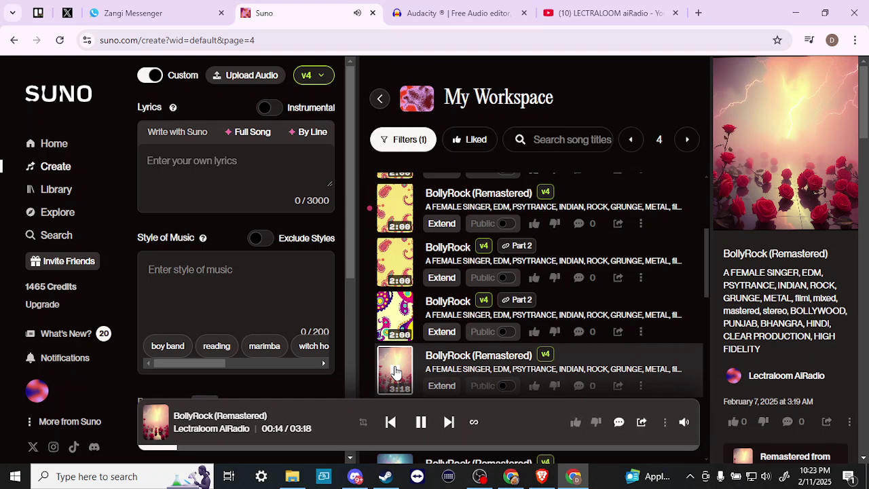
click(395, 371)
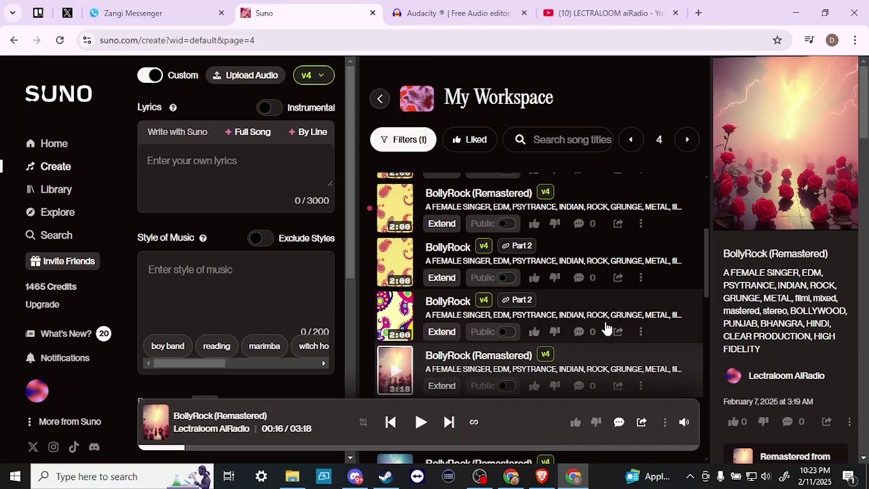
Choose Create > Cover Song for BollyRock (Remastered) and scroll through the loaded lyrics
click(642, 385)
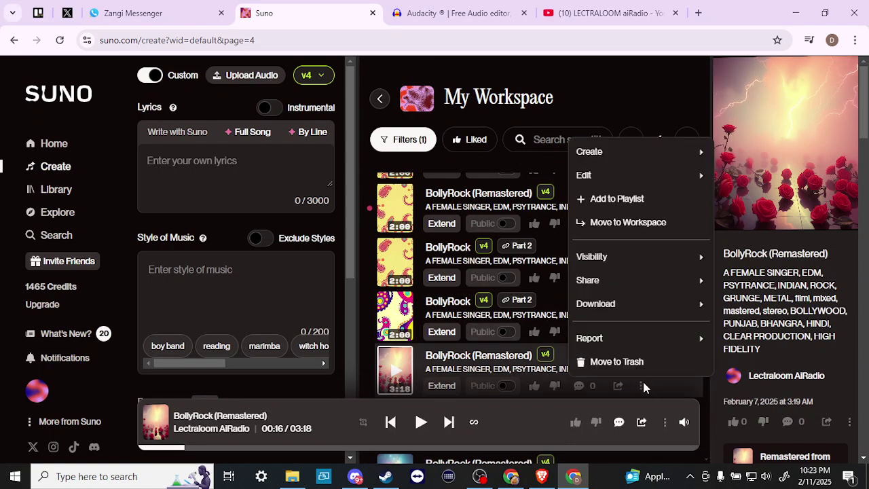
mouse_move(640, 156)
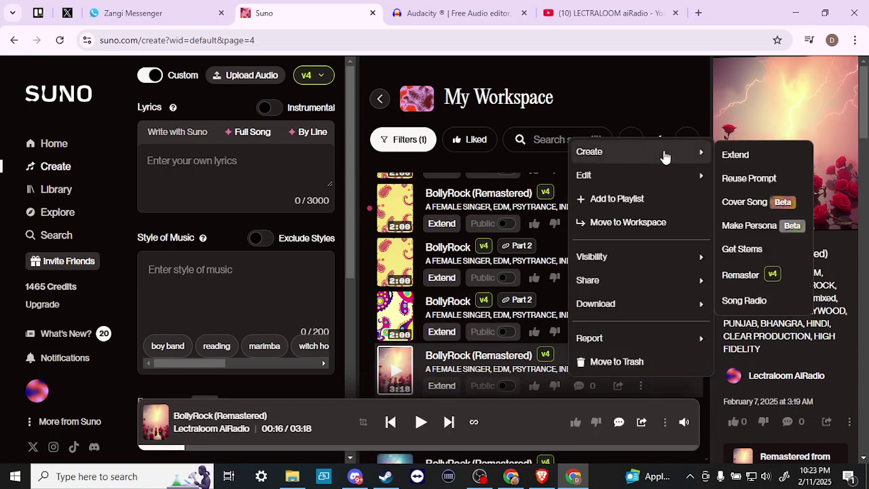
click(743, 202)
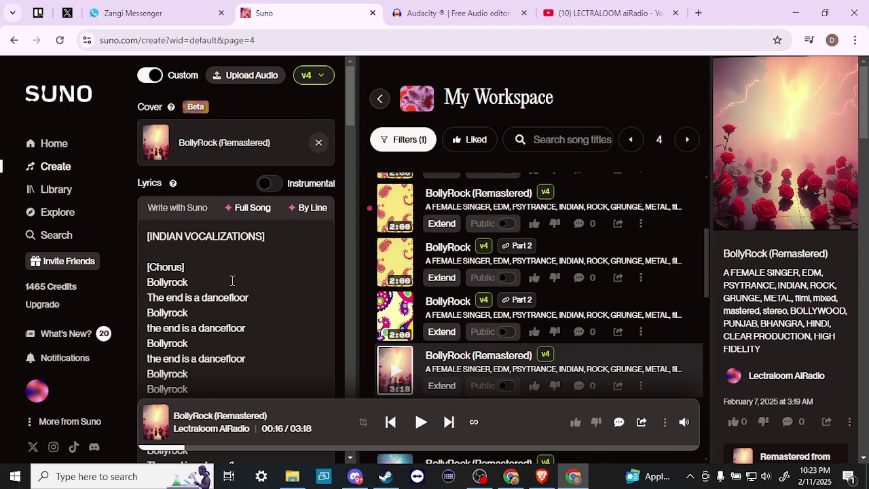
scroll(231, 280, down, 2)
scroll(231, 280, down, 2)
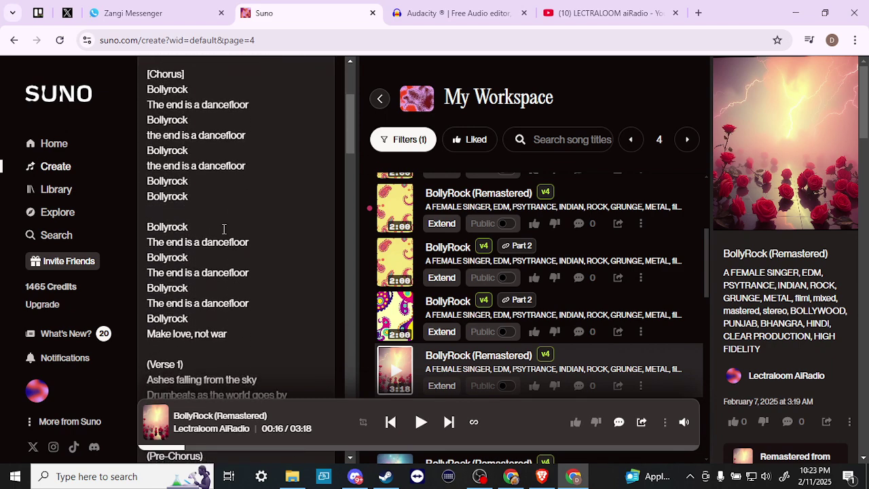
scroll(241, 273, down, 10)
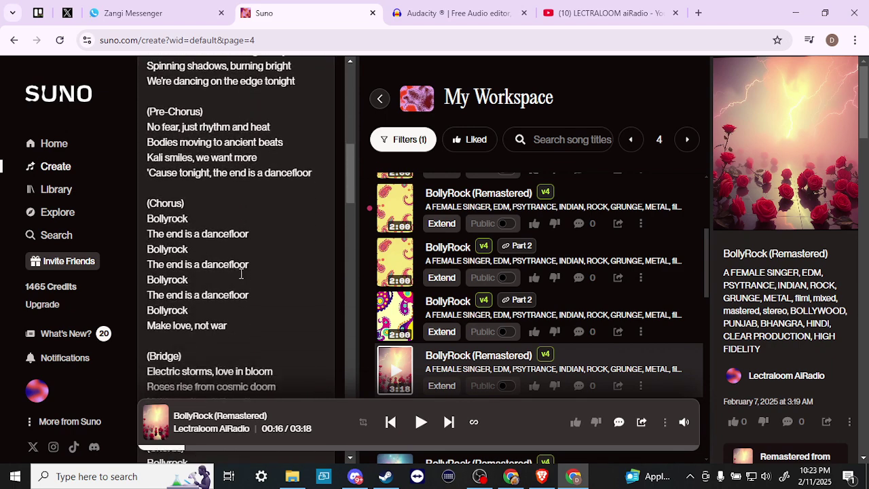
scroll(241, 273, down, 10)
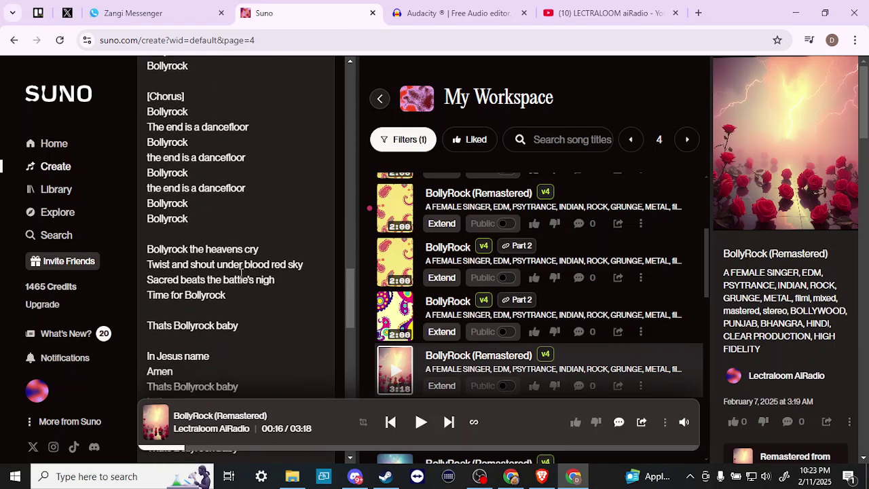
scroll(241, 274, down, 4)
scroll(241, 273, up, 1)
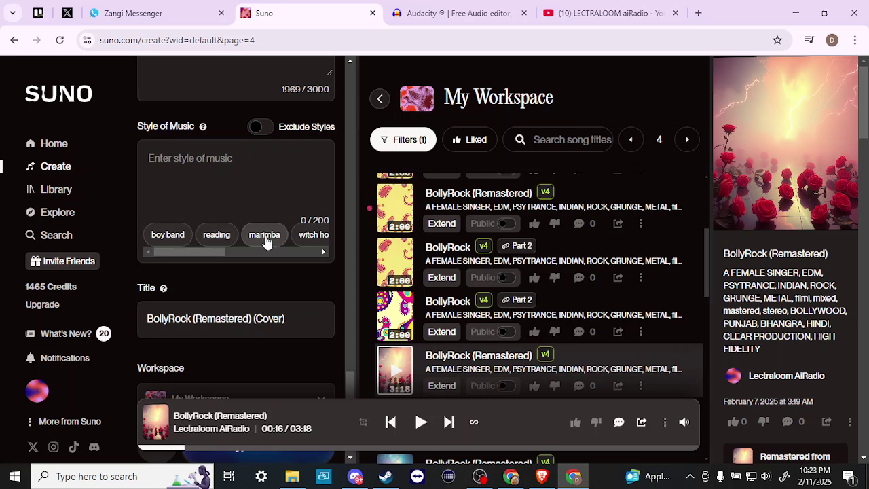
Add the 'minimal techno' and 'soul' style chips to Style of Music
drag(194, 252, 291, 253)
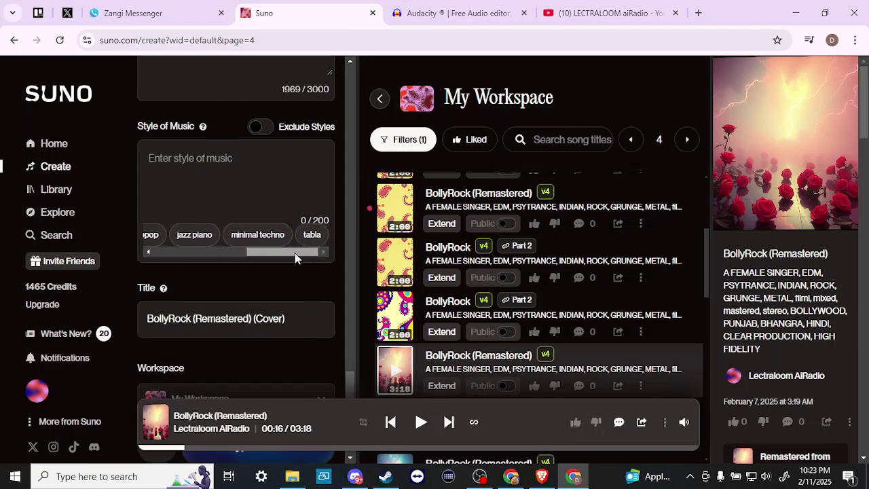
click(259, 236)
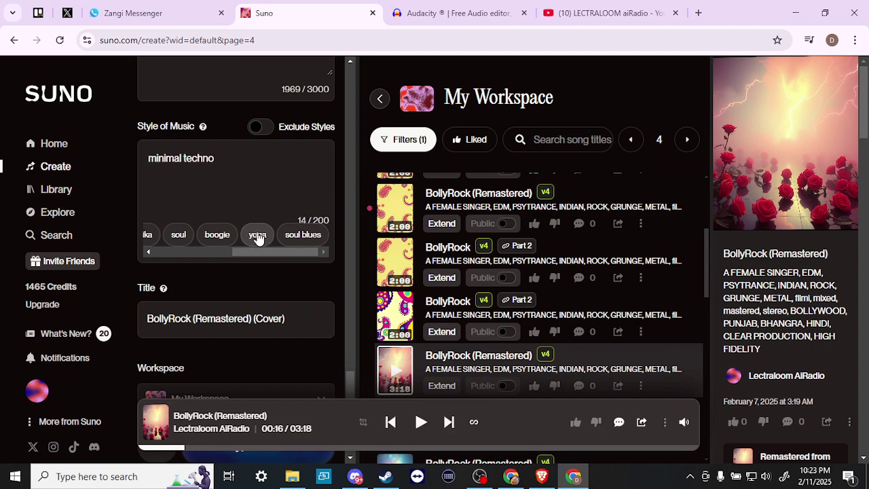
click(185, 238)
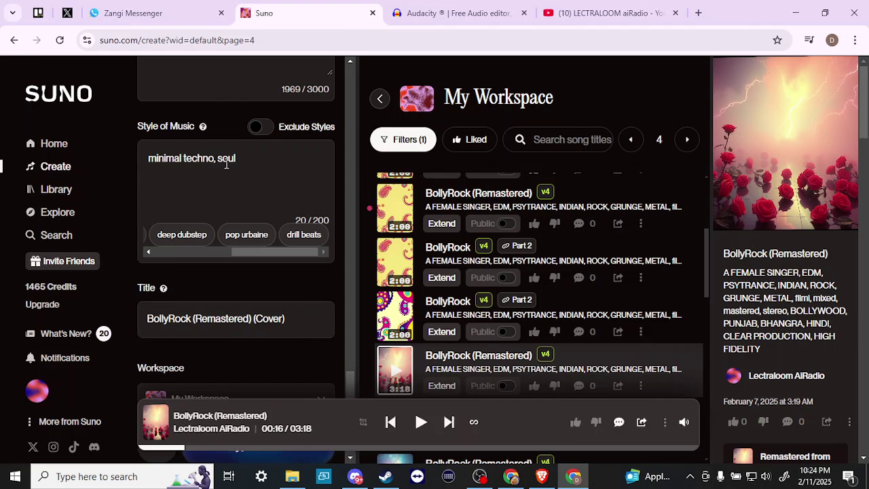
scroll(283, 194, down, 2)
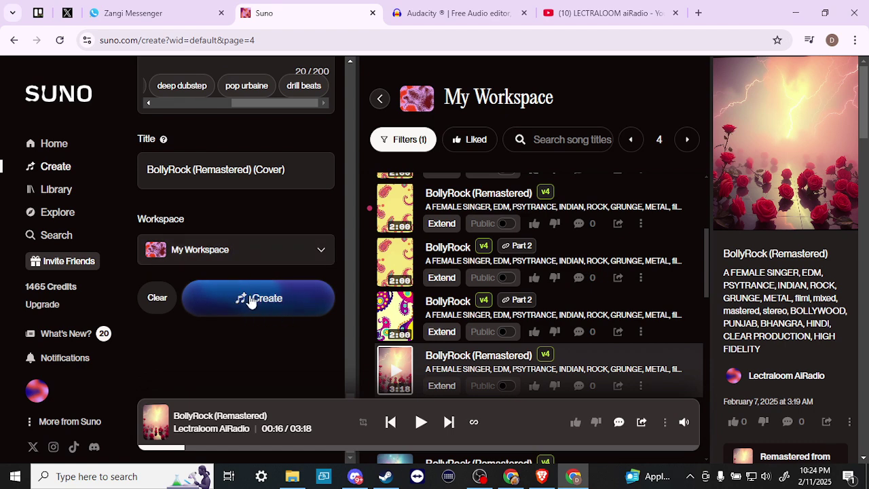
Page back to page 1 of My Workspace to reveal the two new 3:19 cover tracks
click(630, 140)
click(630, 140)
click(629, 141)
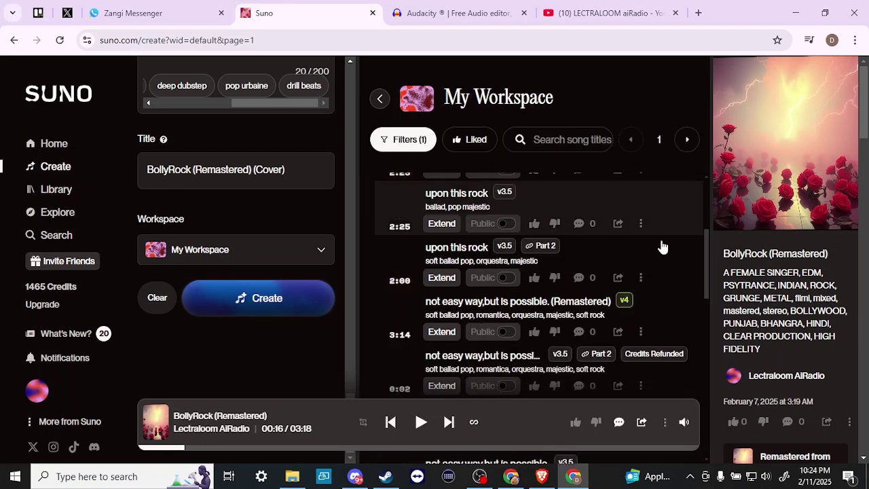
scroll(663, 247, up, 3)
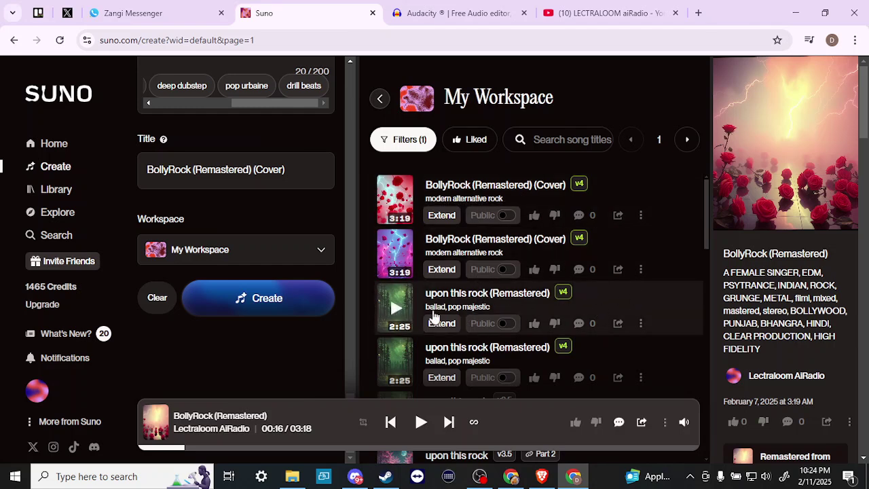
Play the top BollyRock (Remastered) (Cover) track to 0:23, then pause it
click(397, 205)
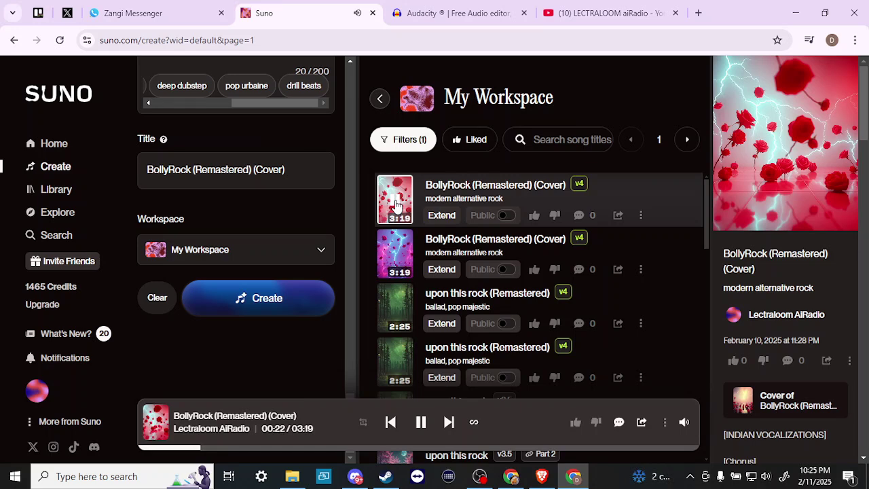
click(397, 205)
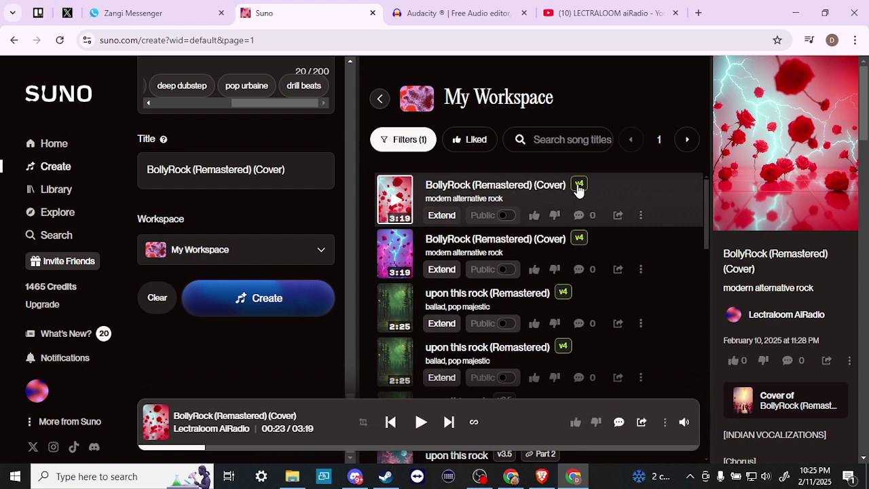
scroll(326, 211, up, 15)
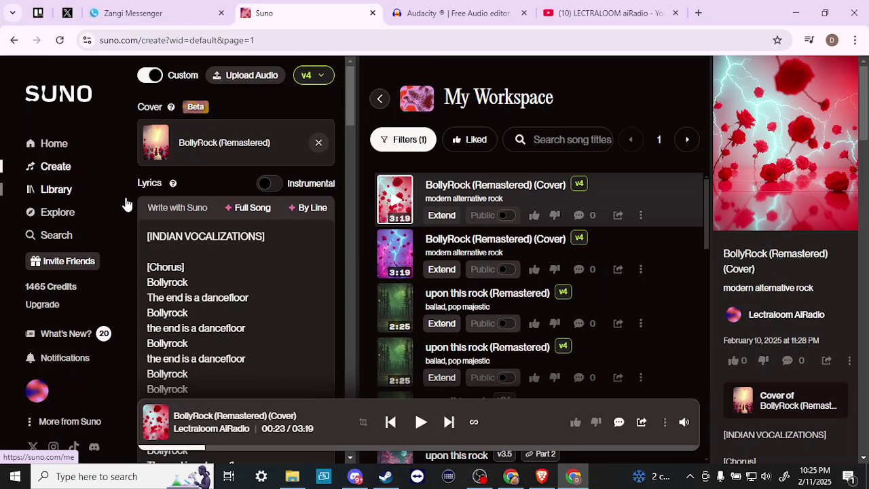
Open Upgrade and scroll down to the Basic, Pro and Premier plan cards
click(52, 307)
scroll(287, 263, down, 3)
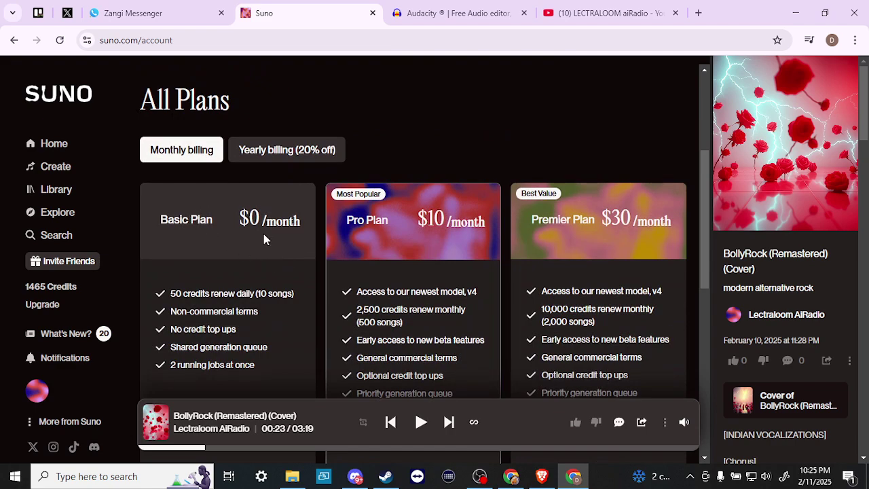
scroll(265, 238, down, 2)
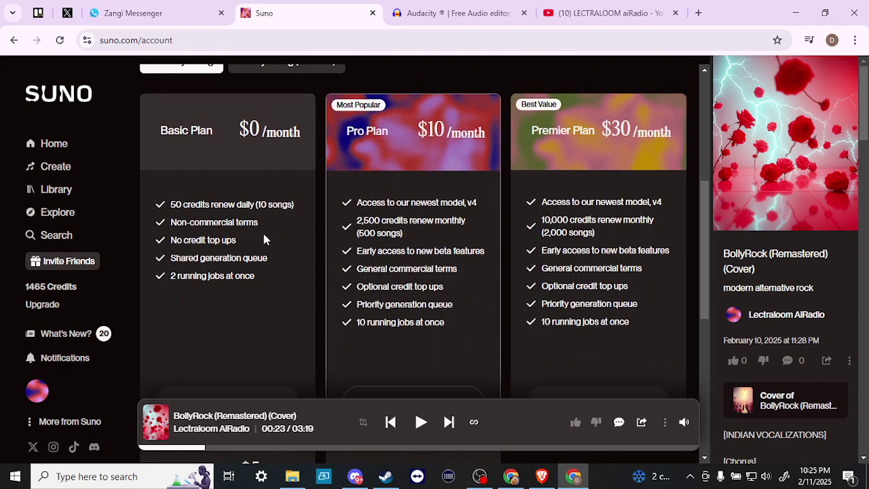